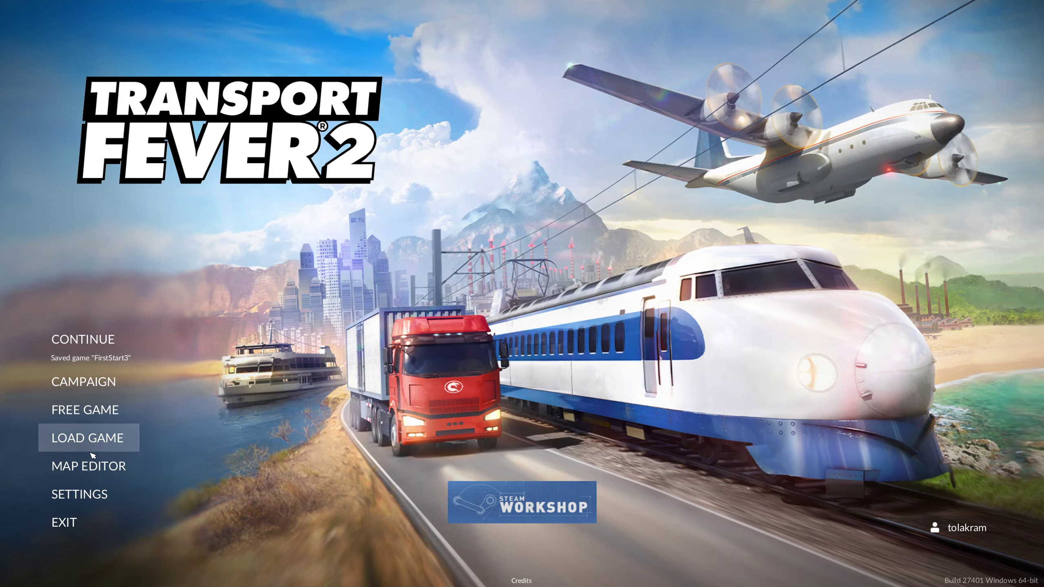
- Choose MAP EDITOR on the main menu to begin a new map
click(90, 469)
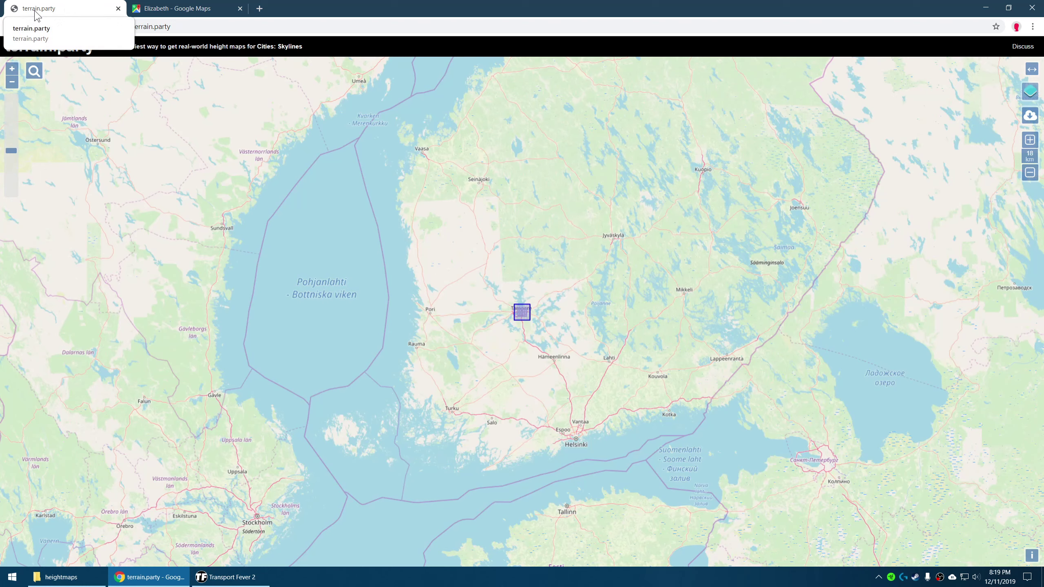
- Enlarge the terrain.party capture square to 60 km
click(1031, 140)
click(1031, 140)
click(1030, 140)
click(1031, 140)
click(1032, 141)
click(1032, 142)
click(1032, 142)
click(1031, 141)
click(1031, 142)
click(1032, 142)
click(1032, 142)
click(1031, 142)
click(1032, 142)
click(1031, 141)
- Move the map so the square sits over Hinton, West Virginia
scroll(442, 361, down, 3)
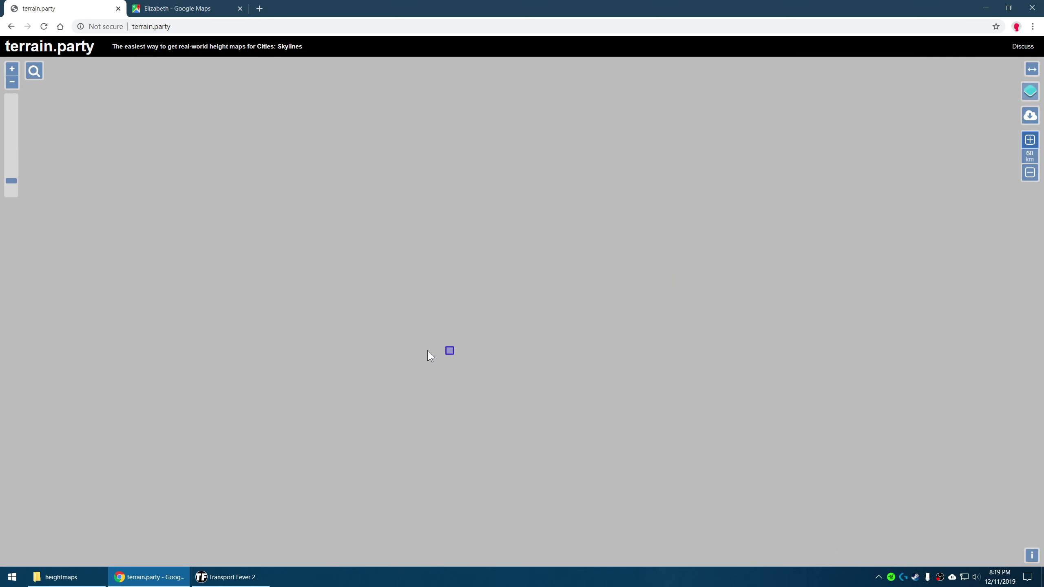
scroll(566, 366, up, 10)
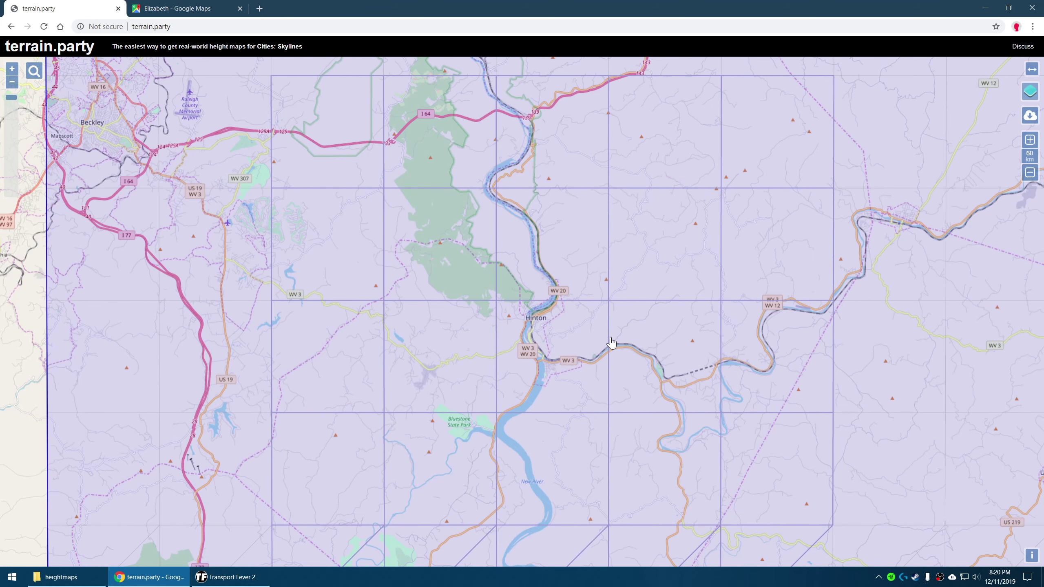
scroll(610, 349, down, 1)
- Preview the area in USGS topographic imagery, then return to OpenStreetMap
click(908, 125)
mouse_move(1030, 91)
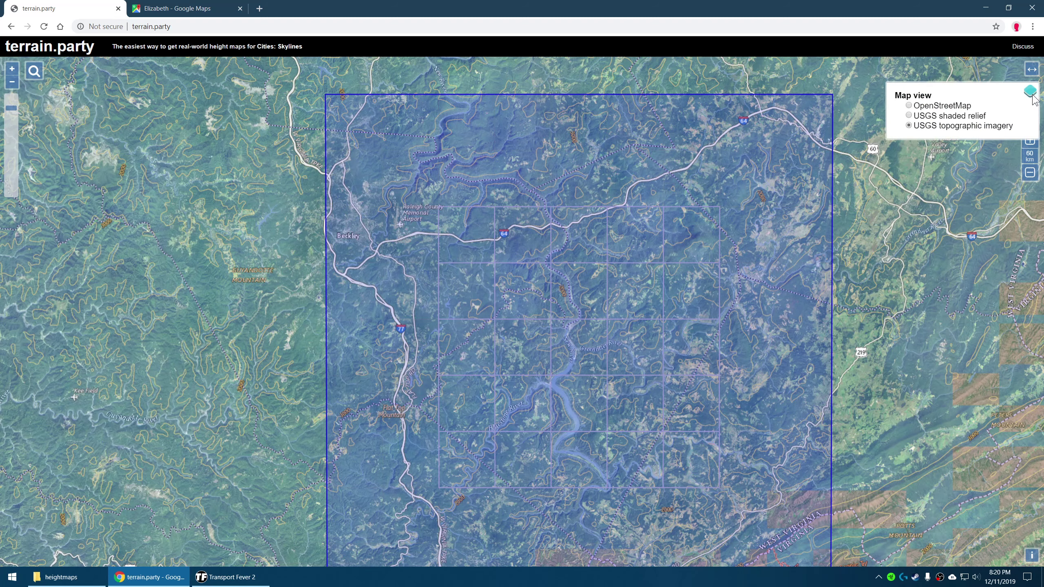
click(909, 106)
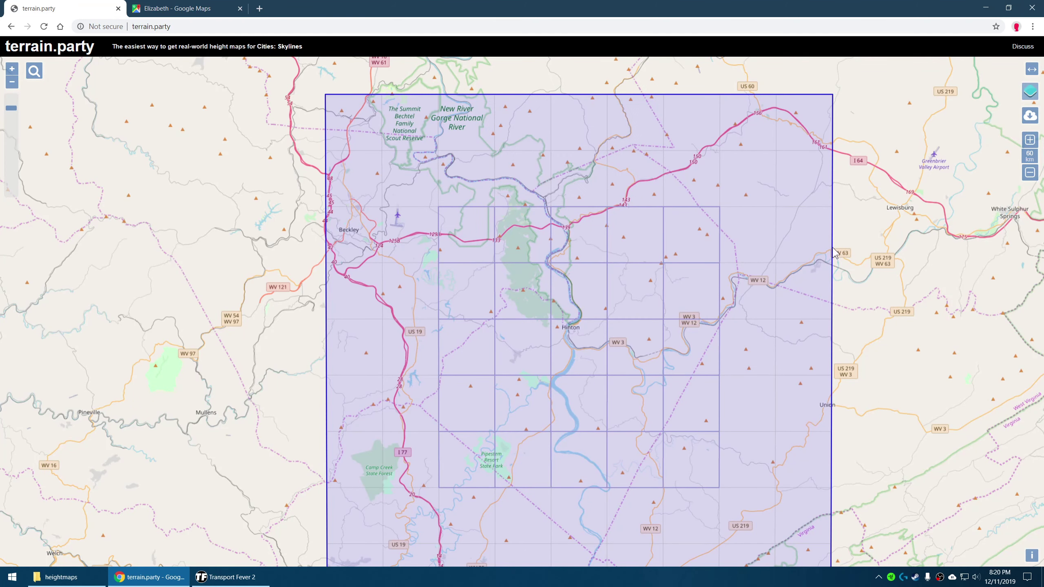
- Download the selected heightmap as HintonWV60km
click(1029, 115)
text(HintonWV60km)
key(Return)
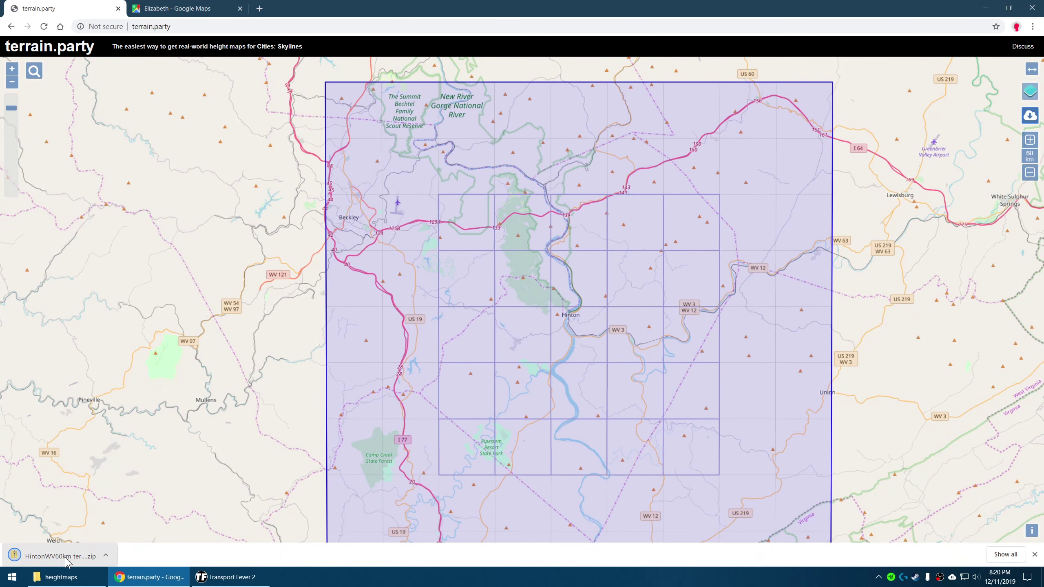
- Copy HintonWV60km Height Map (Merged).png from the zip into the game's local heightmaps folder
click(65, 556)
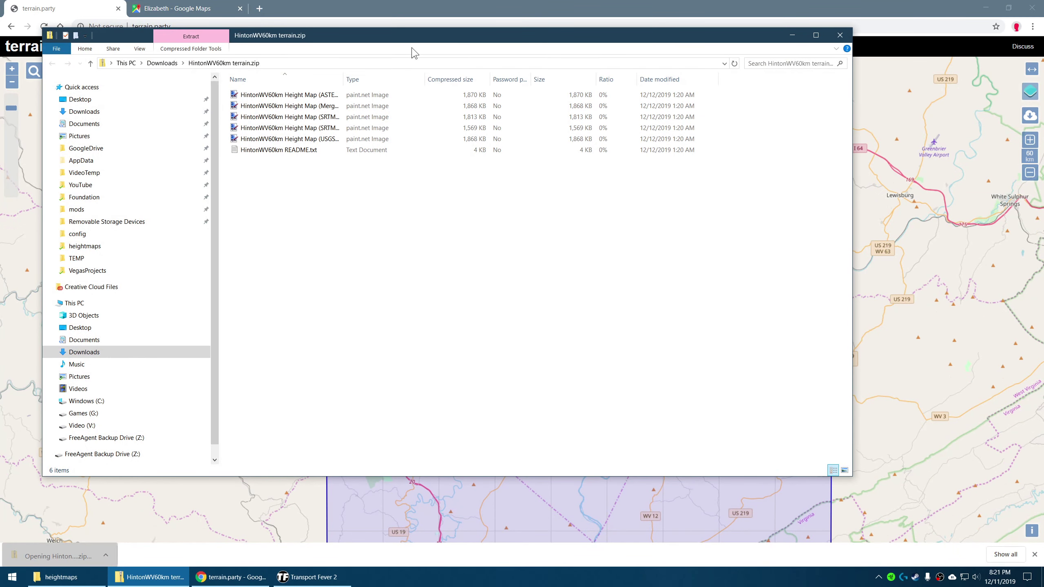
drag(394, 41, 522, 108)
click(417, 173)
click(1034, 555)
click(66, 577)
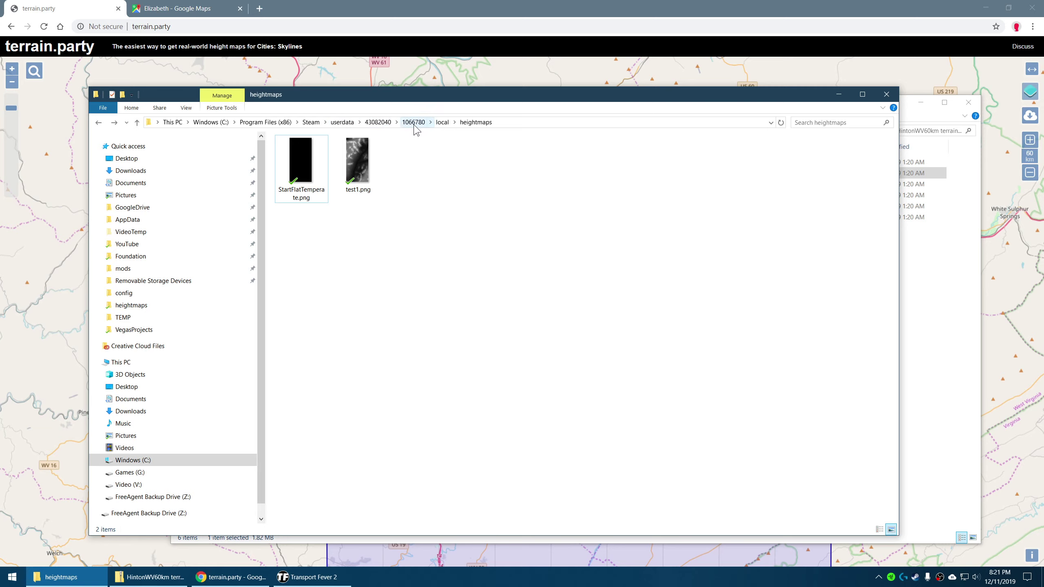
right_click(477, 191)
click(522, 264)
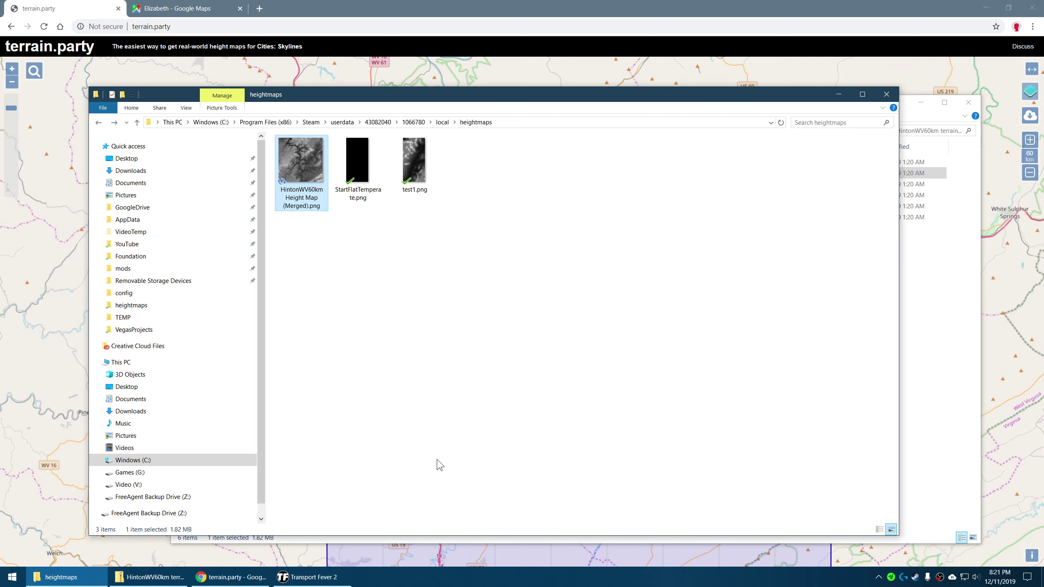
click(318, 578)
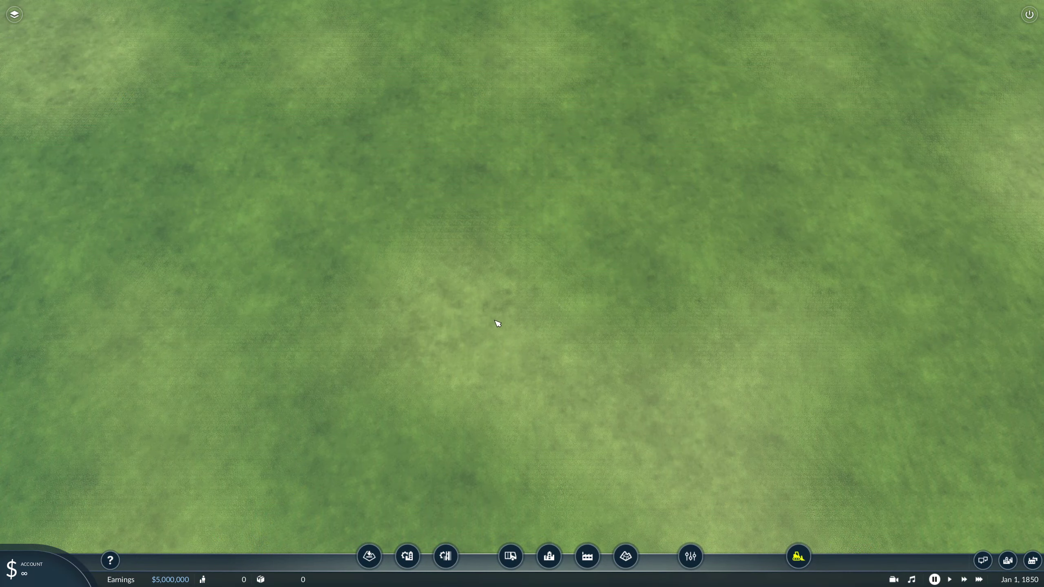
- Generate the Hinton terrain from the height map: a wide river between grassy hills
scroll(494, 327, up, 3)
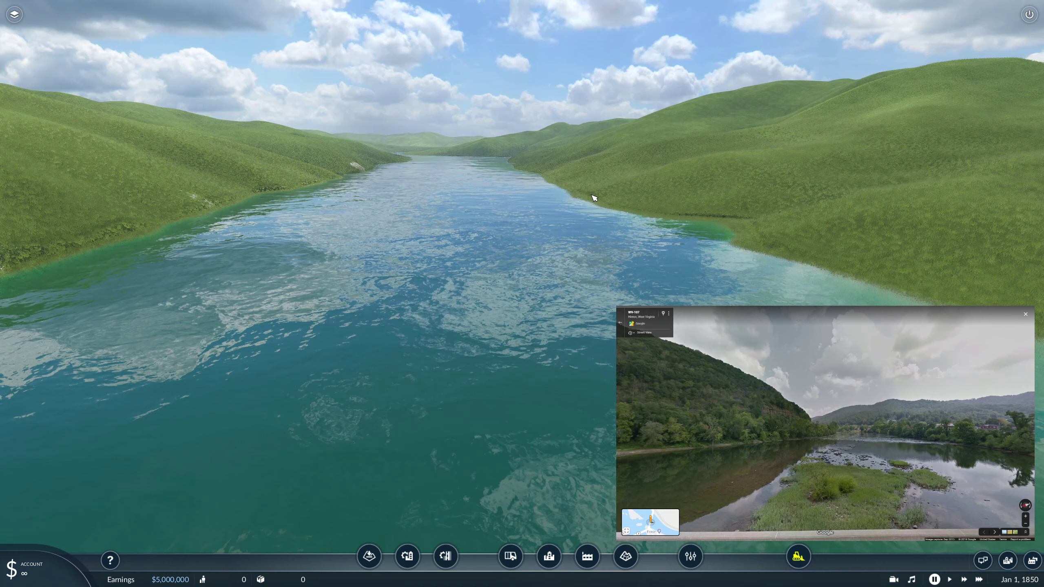
- Show Landscaping's tree assets, including the Mixed Trees brush
click(626, 556)
- Paint Mixed Trees with a 256 solid-circle brush, then set the import range maximum to 500
click(745, 530)
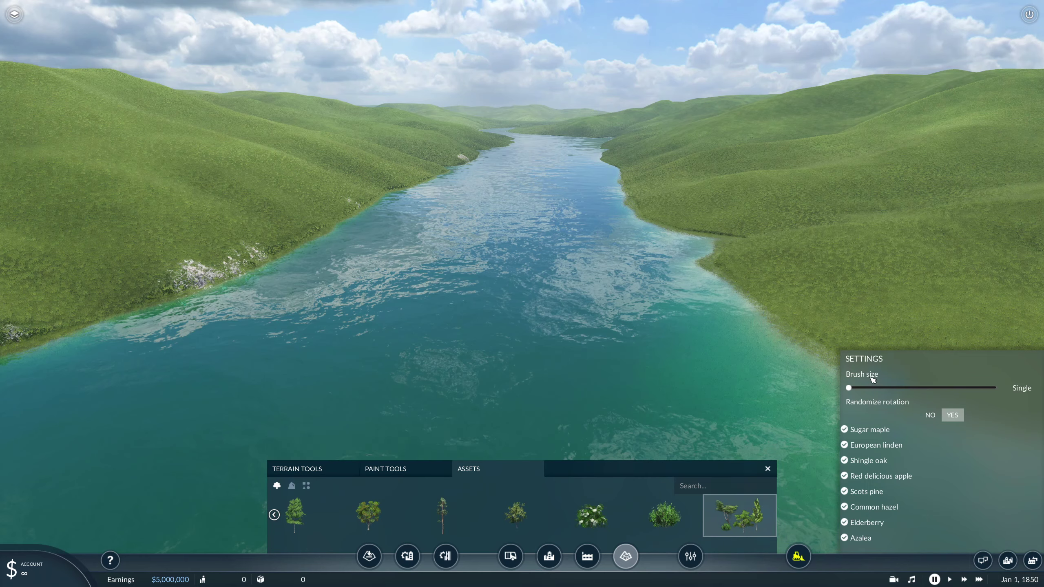
drag(856, 388, 989, 388)
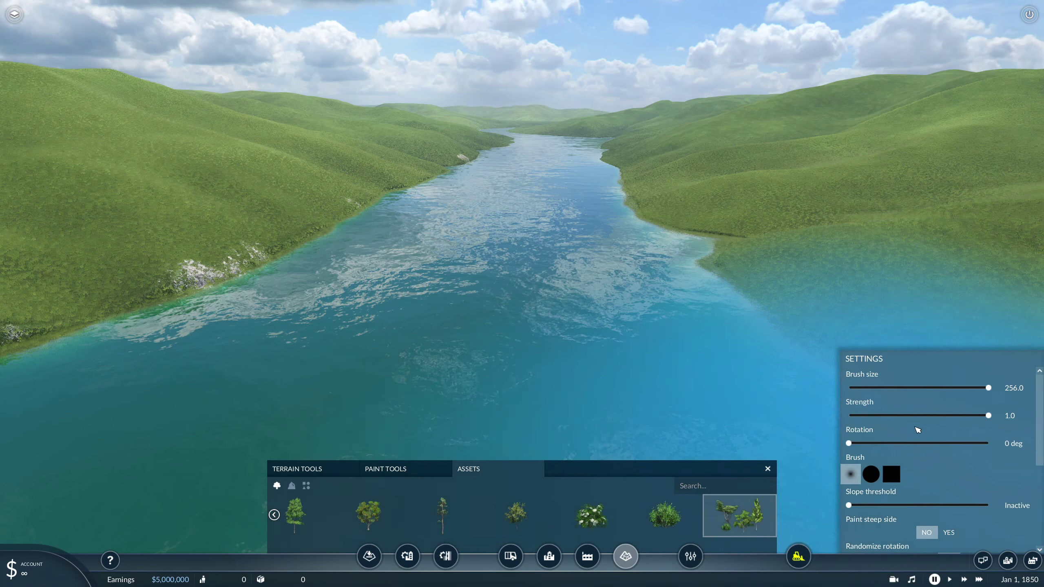
click(870, 475)
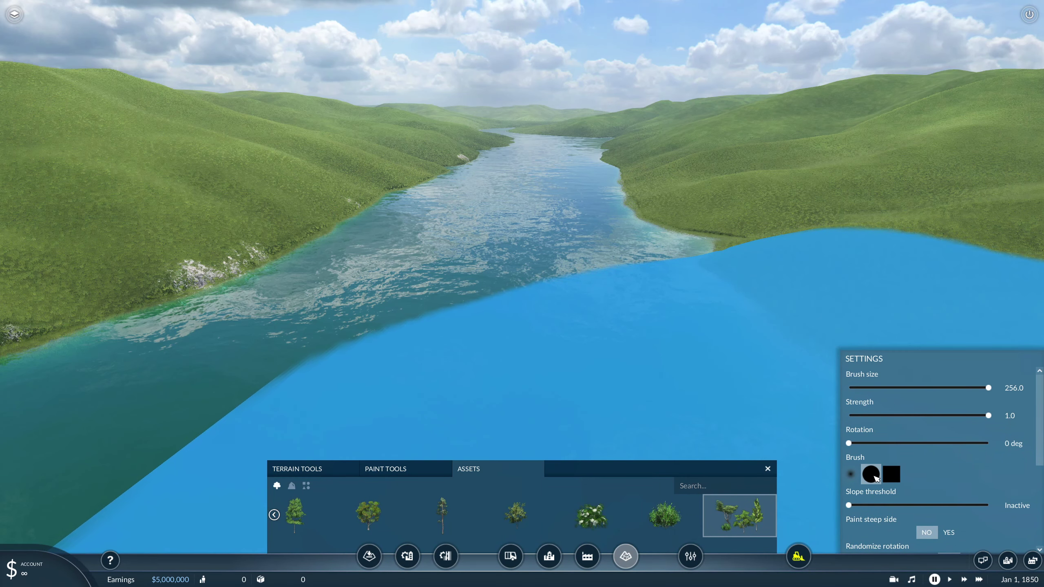
text(500)
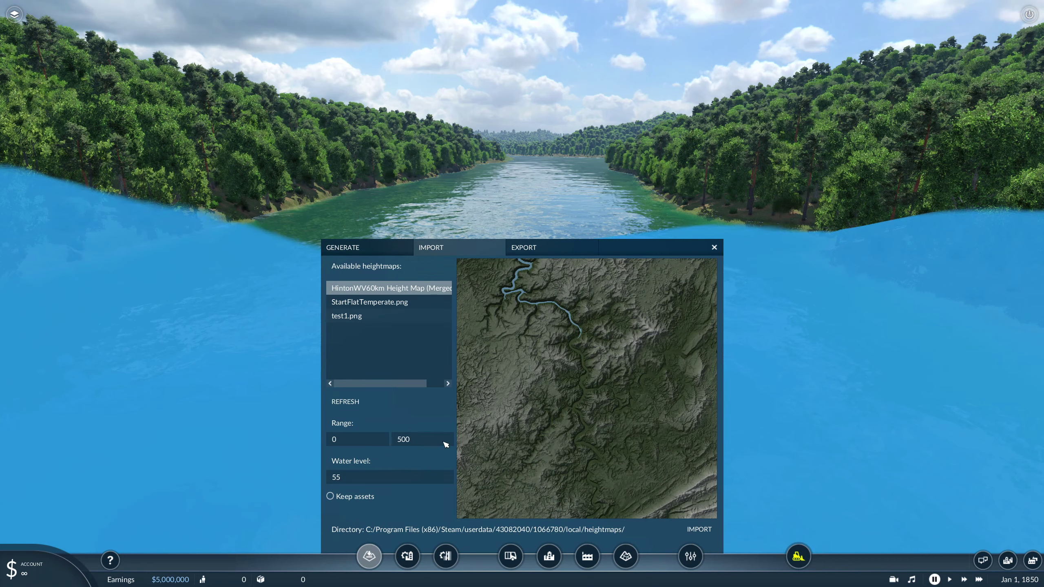
- Raise the import water level to 90, then return to the Mixed Trees assets
drag(448, 478, 544, 219)
click(714, 247)
click(625, 555)
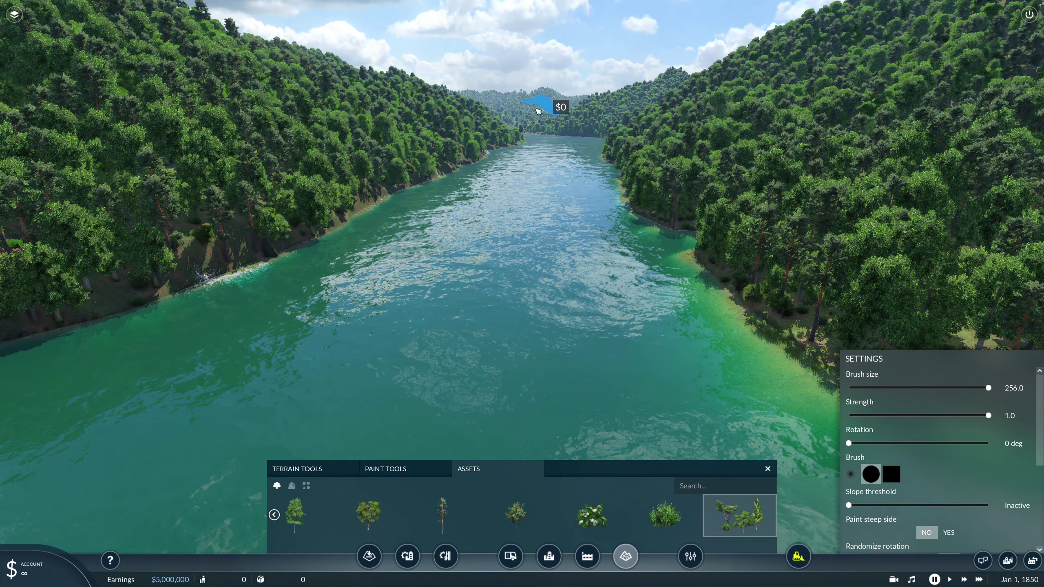